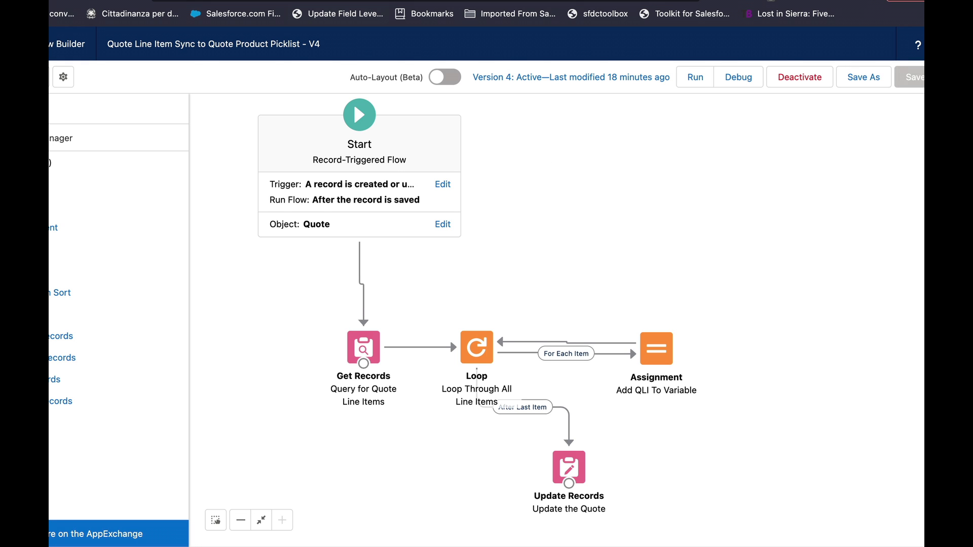
On the quote record, review the Product value Partnership Cloud Enterprise Tier 7 and the Quote Line Items section
key("ctrl+Tab")
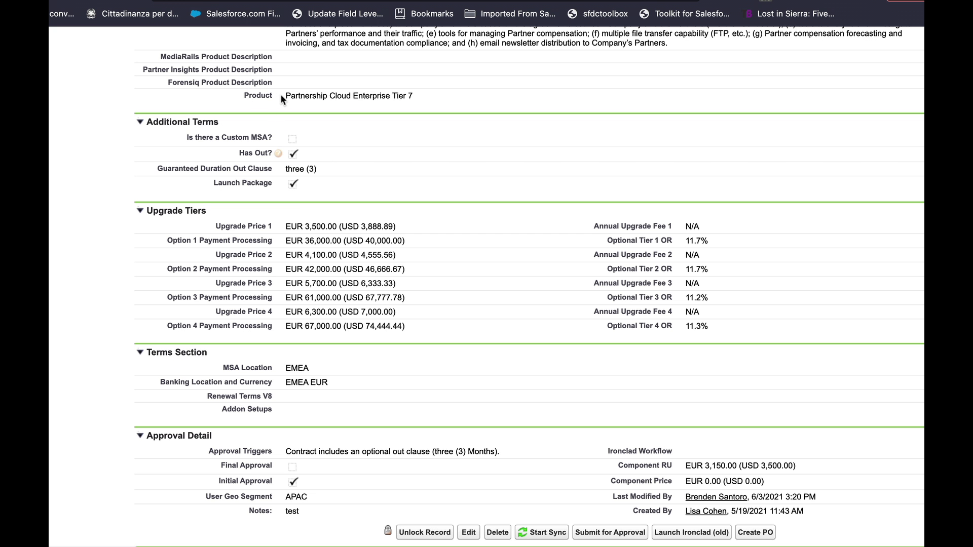
left_click_drag(285, 96, 399, 95)
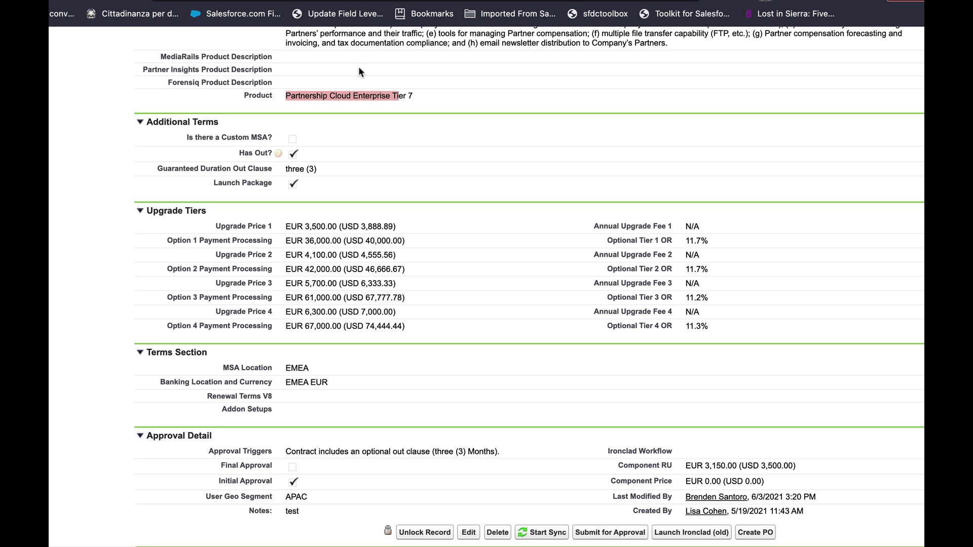
scroll(380, 189, "down", 7)
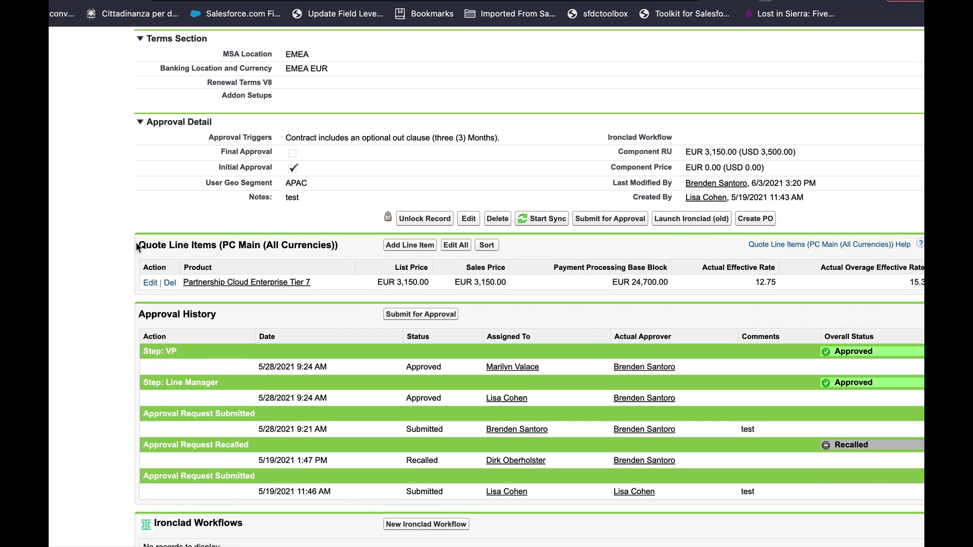
left_click_drag(136, 242, 349, 250)
scroll(352, 248, "up", 6)
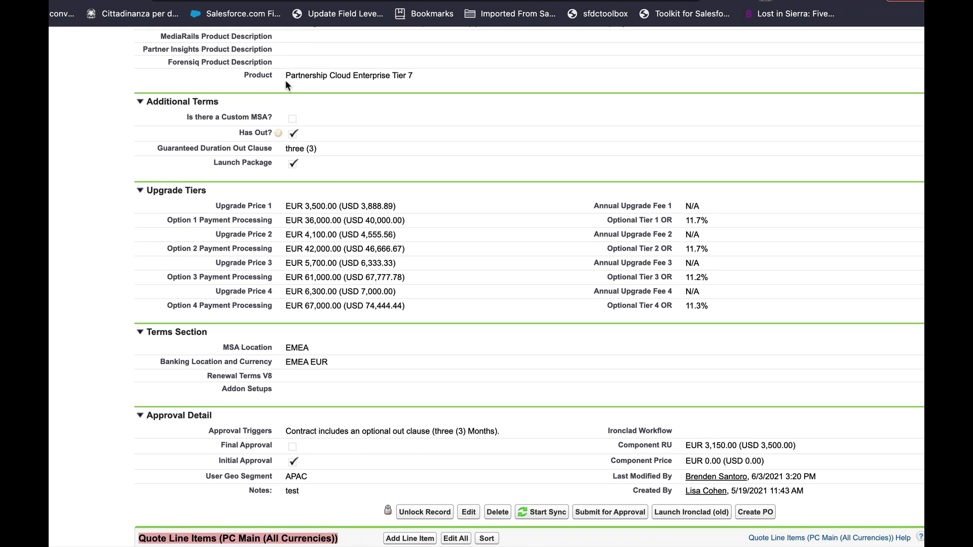
left_click_drag(285, 80, 431, 75)
left_click(461, 76)
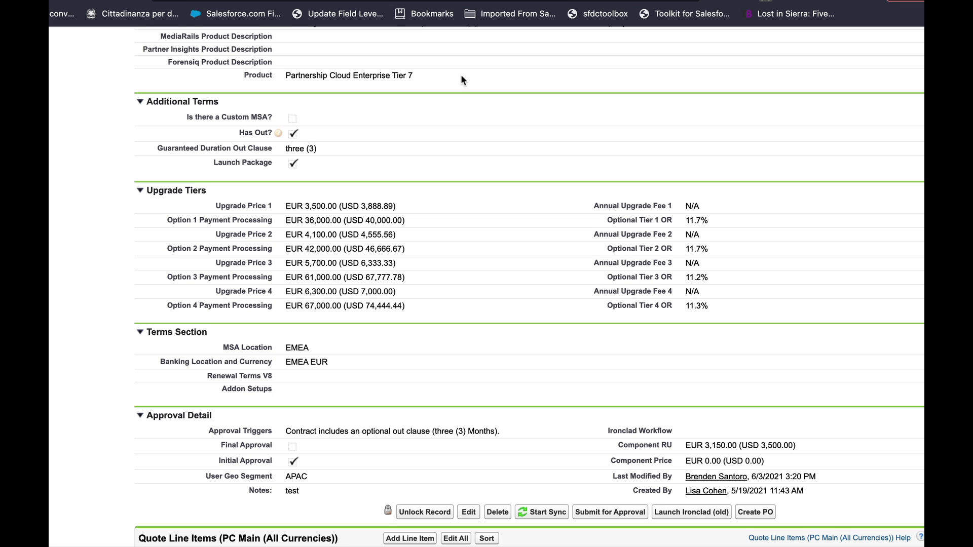
scroll(326, 156, "down", 5)
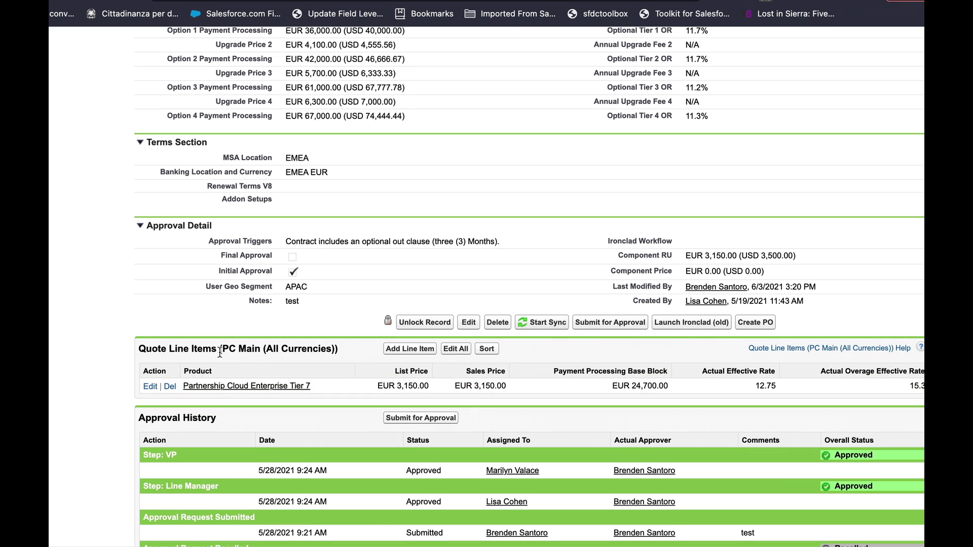
scroll(260, 369, "up", 8)
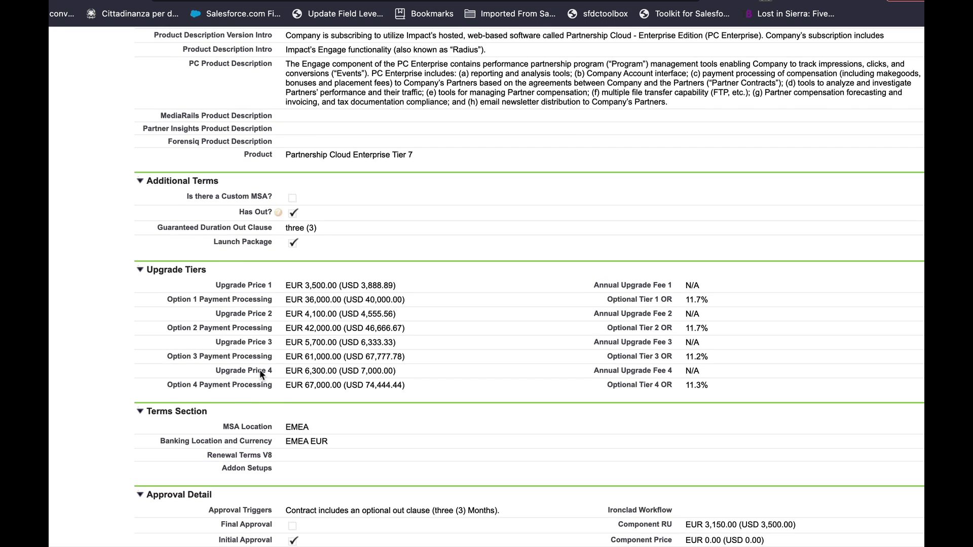
scroll(259, 363, "down", 1)
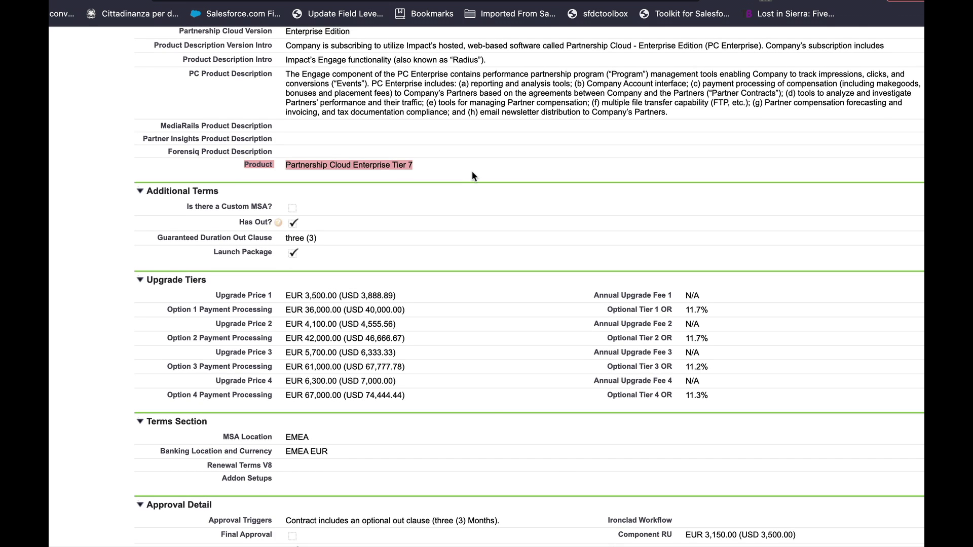
Back in the flow, review the Get Records element's QuoteId filter and All records storage option
key("ctrl+Tab")
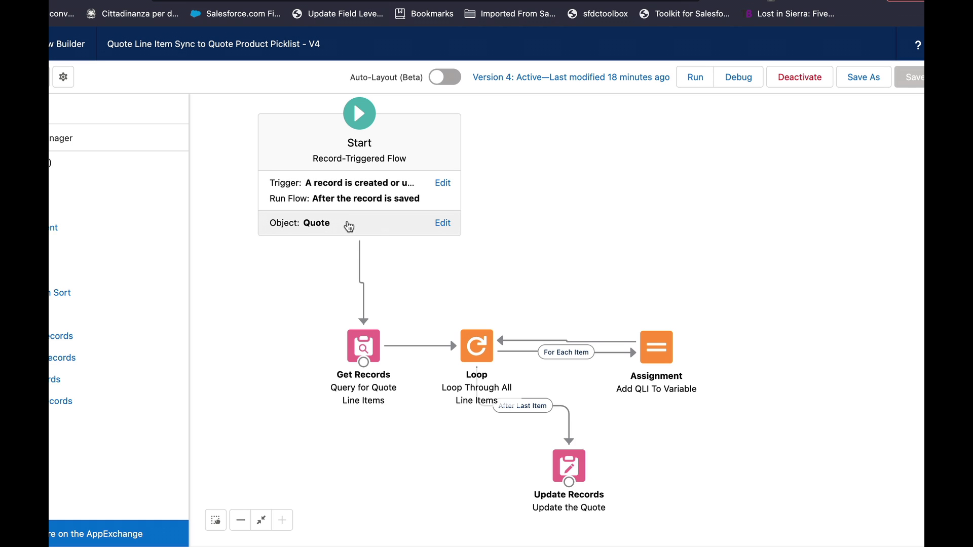
double_click(375, 341)
scroll(448, 310, "down", 2)
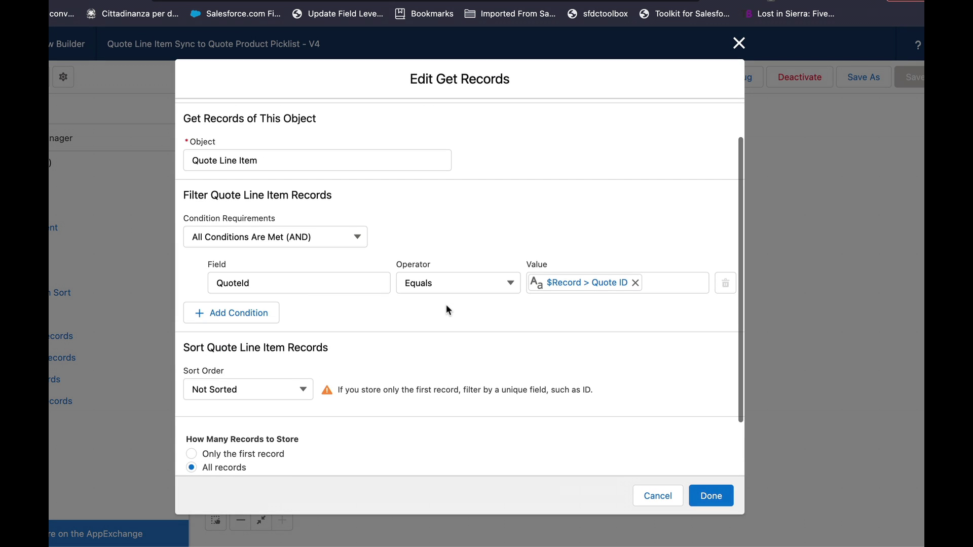
left_click(300, 285)
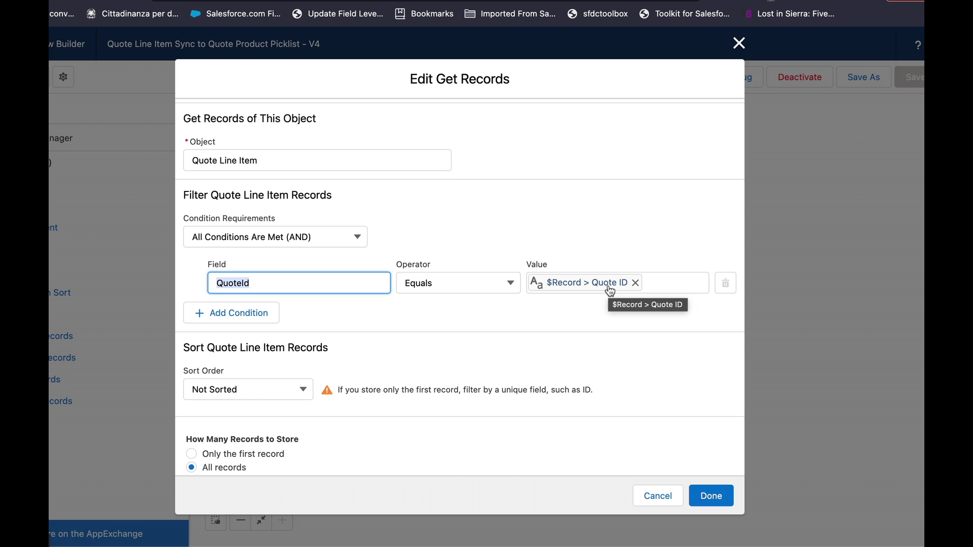
scroll(370, 365, "down", 2)
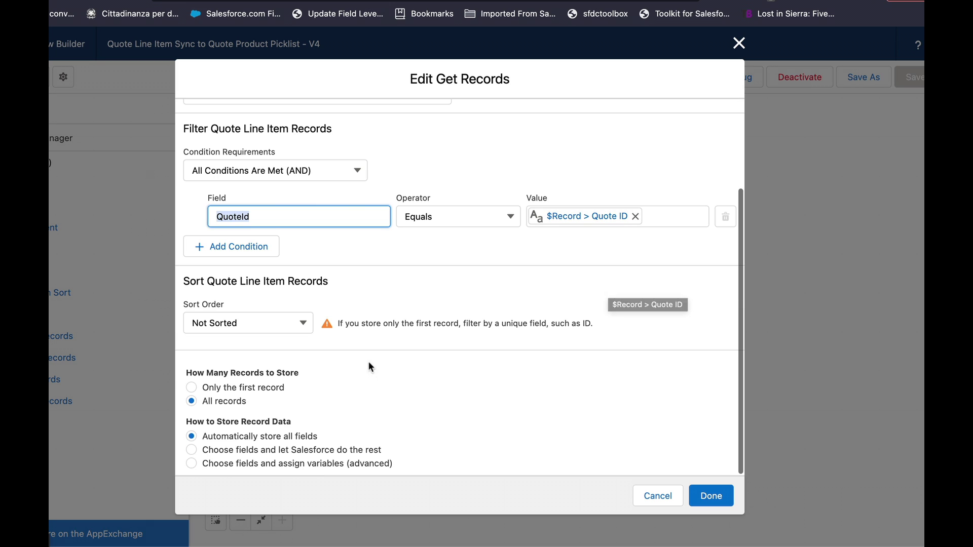
left_click(243, 401)
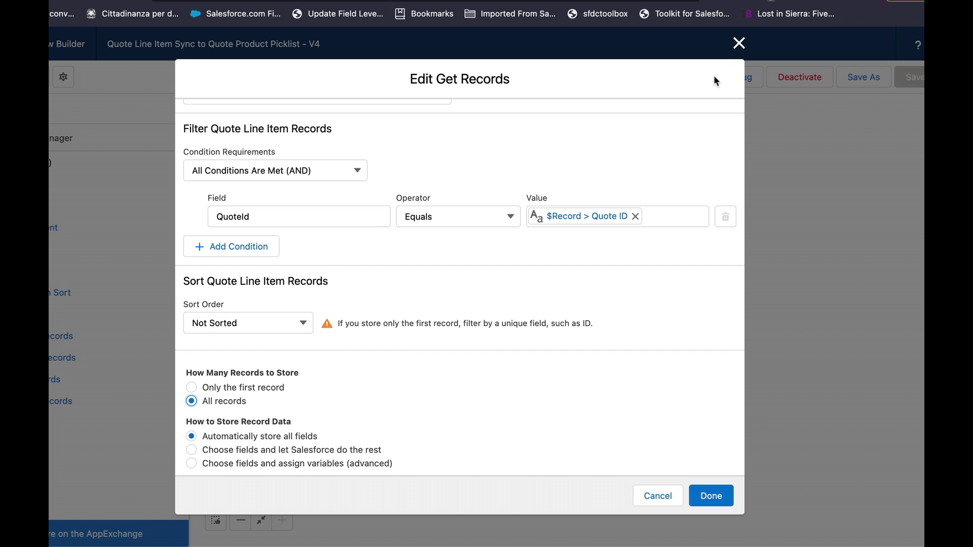
left_click(739, 43)
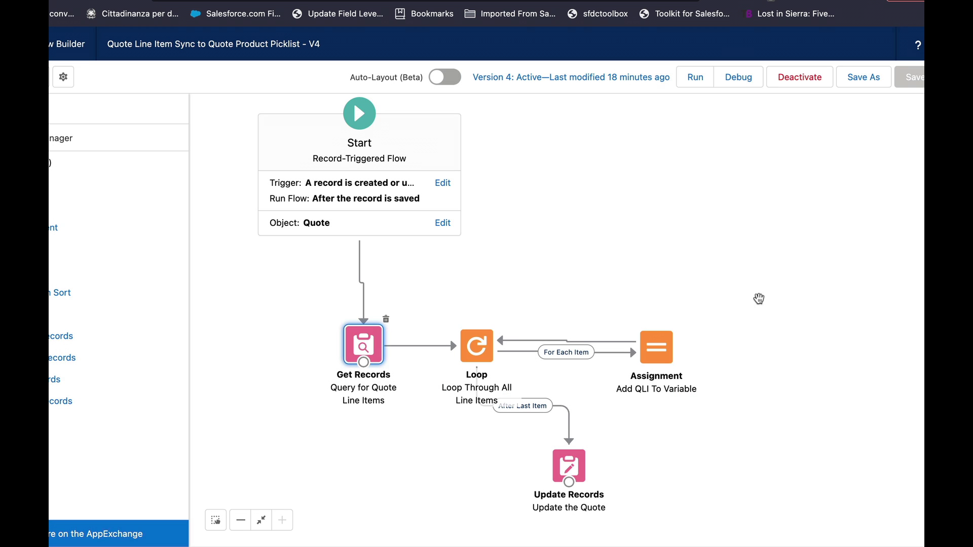
Review the Loop element and the Add QLI To Variable assignment settings
left_click(489, 350)
double_click(484, 347)
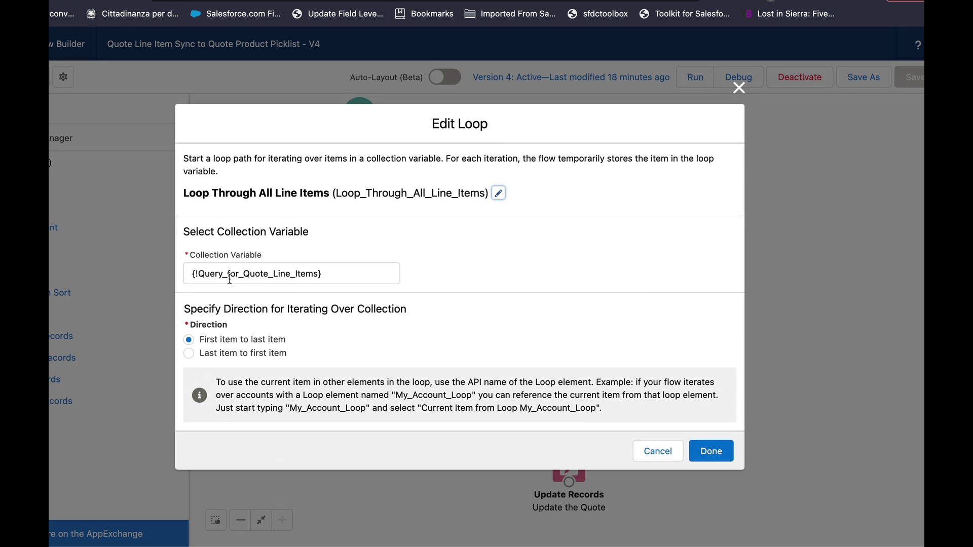
left_click(739, 88)
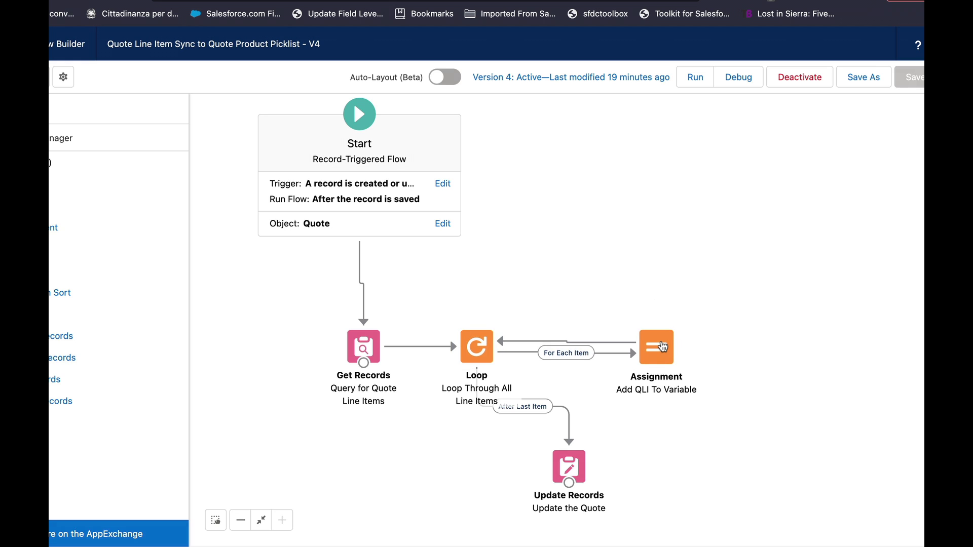
left_click(661, 346)
double_click(663, 346)
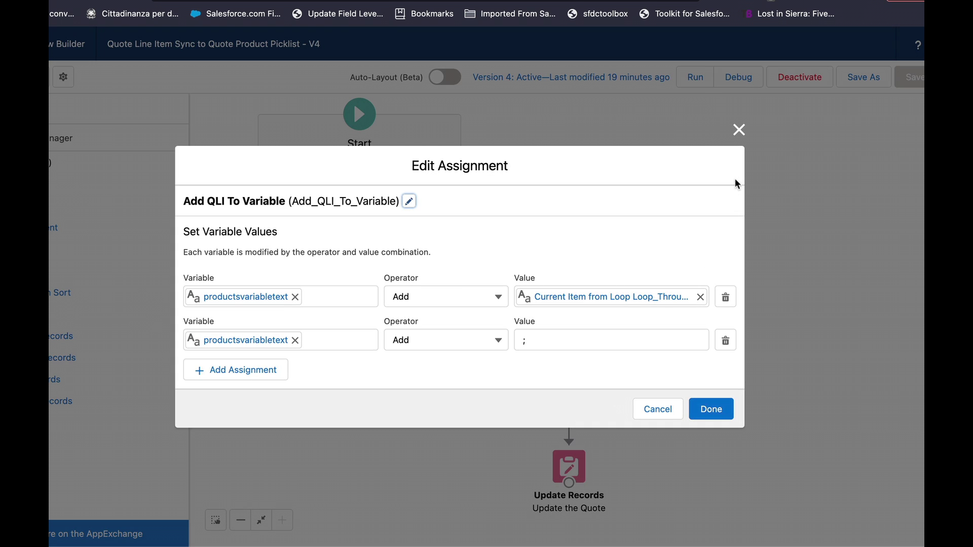
left_click(739, 130)
From the Manager resource list, open productsvariable for editing
left_click(63, 138)
scroll(92, 355, "down", 1)
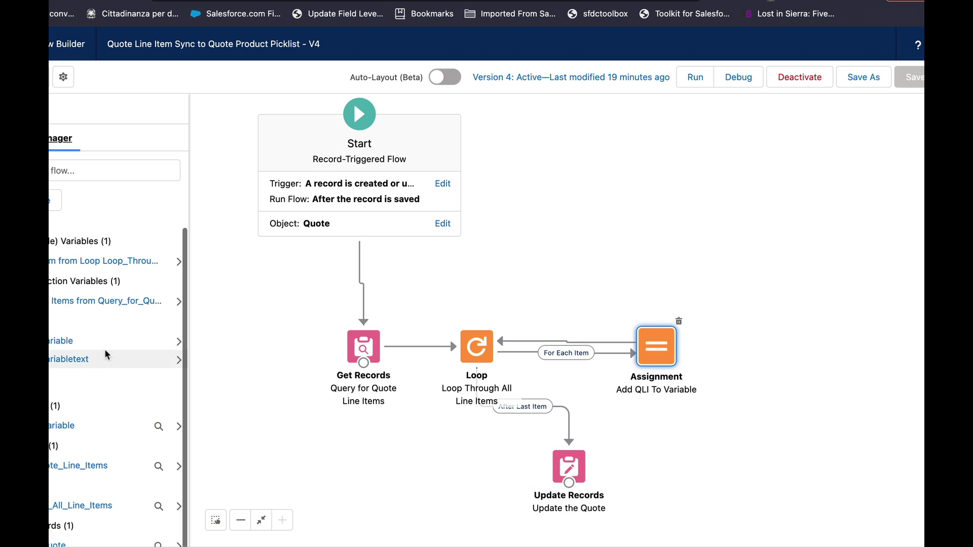
left_click(178, 344)
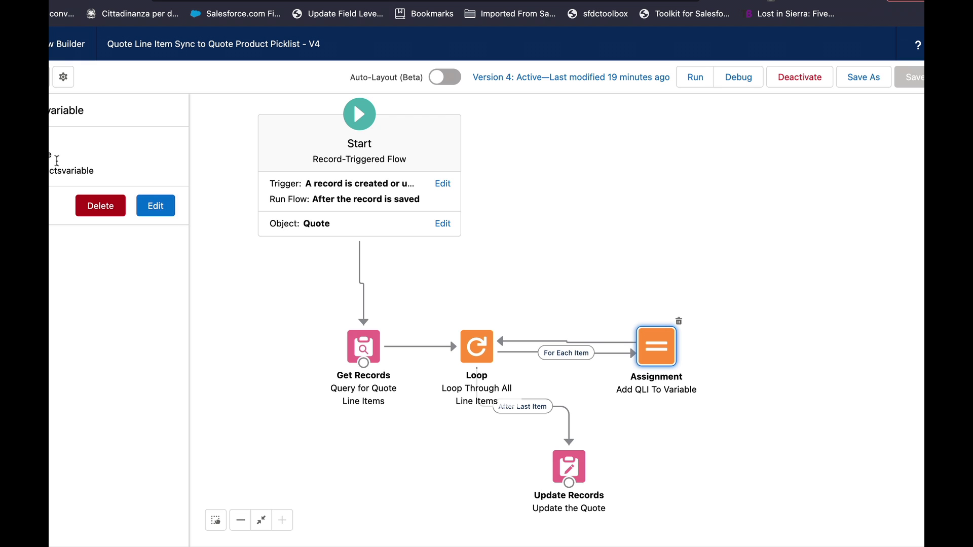
left_click(161, 210)
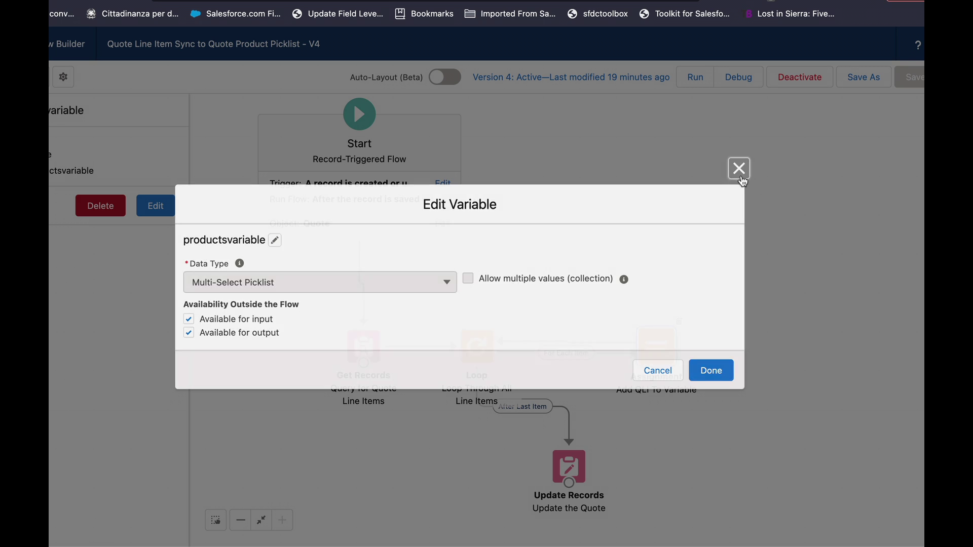
Inspect productsvariabletext in the Edit Variable dialog, confirming it is a Text variable
left_click(739, 168)
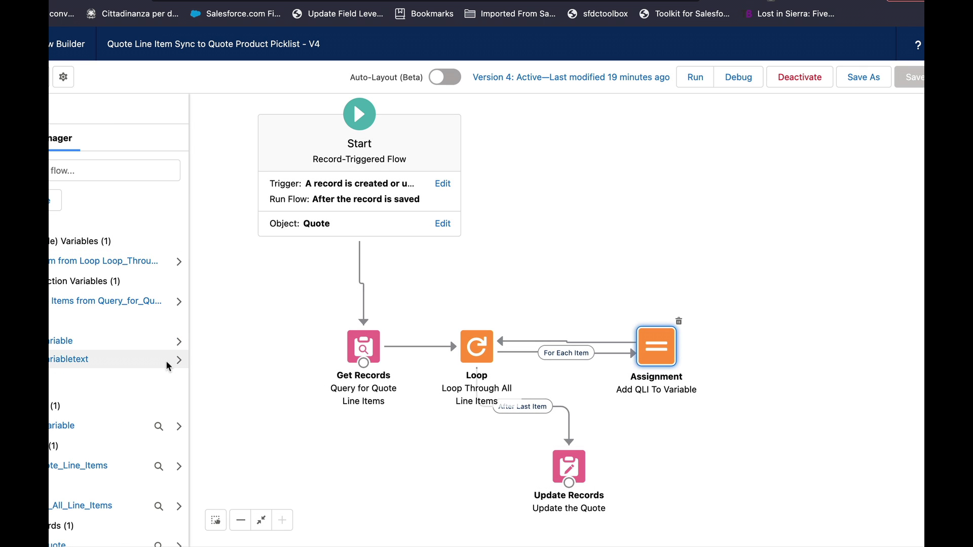
left_click(177, 360)
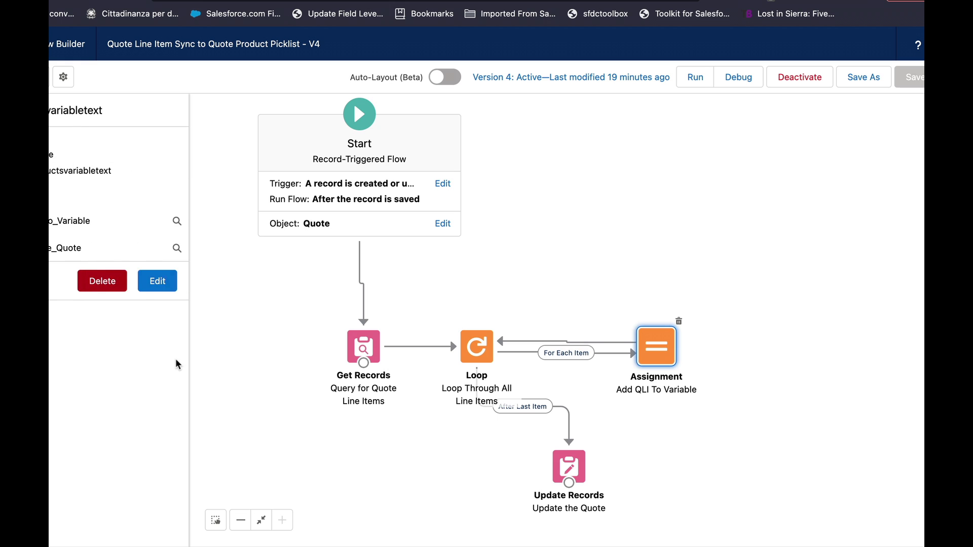
left_click(163, 292)
left_click(196, 267)
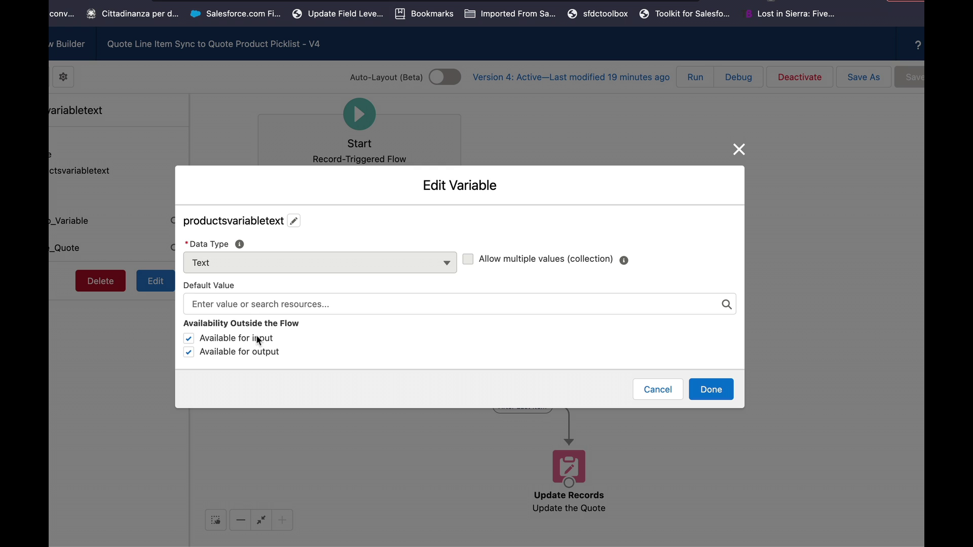
left_click(740, 150)
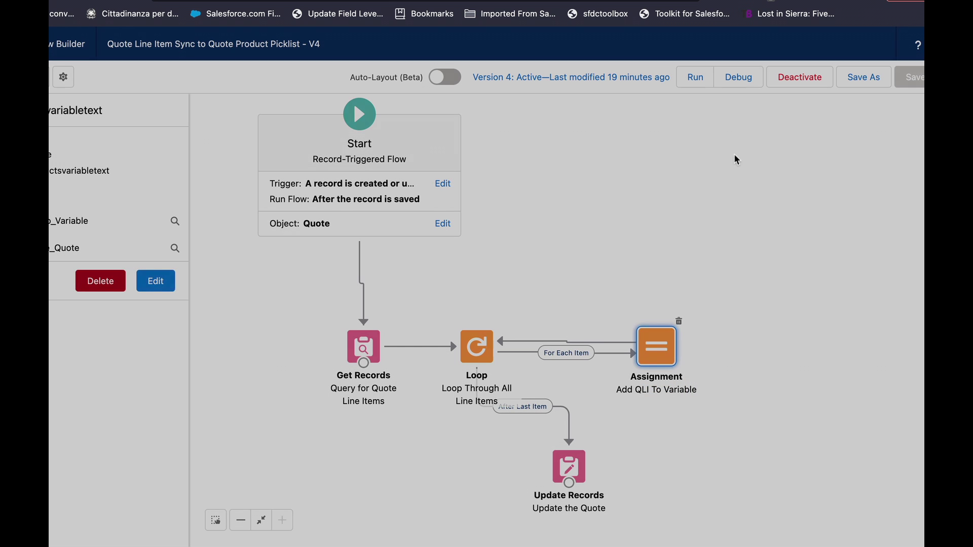
Set the assignment's first value to {!Loop_Through_All_Line_Items.Product_Name__c}
left_click(654, 358)
double_click(654, 359)
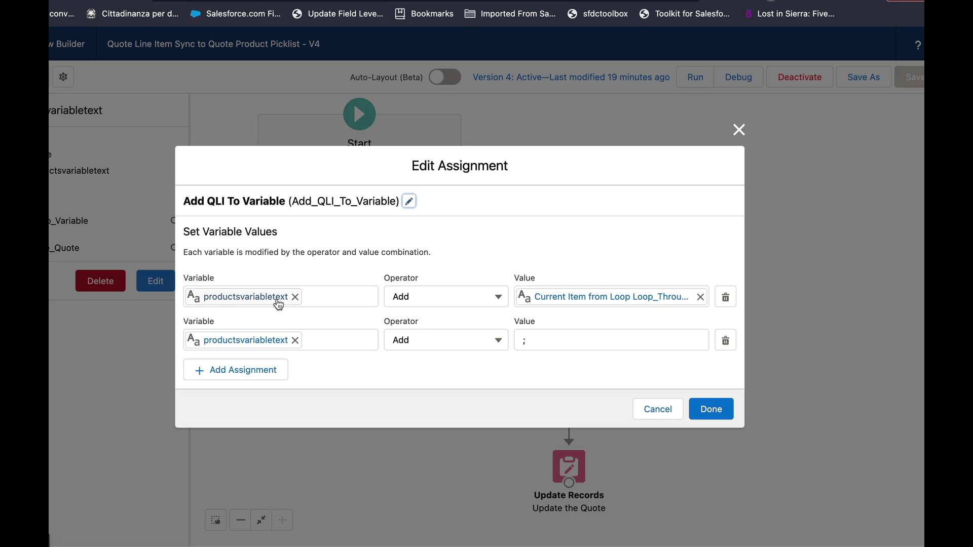
left_click(628, 298)
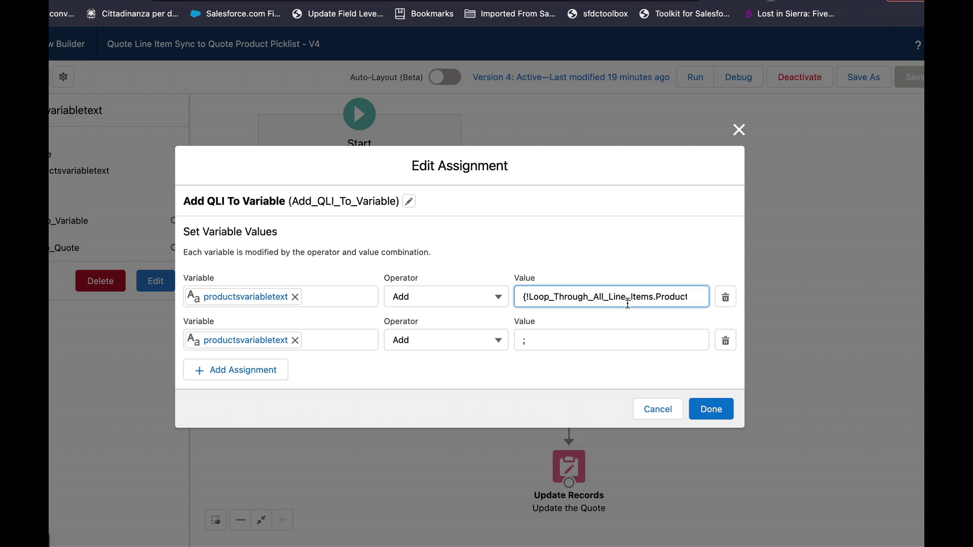
left_click_drag(630, 298, 514, 296)
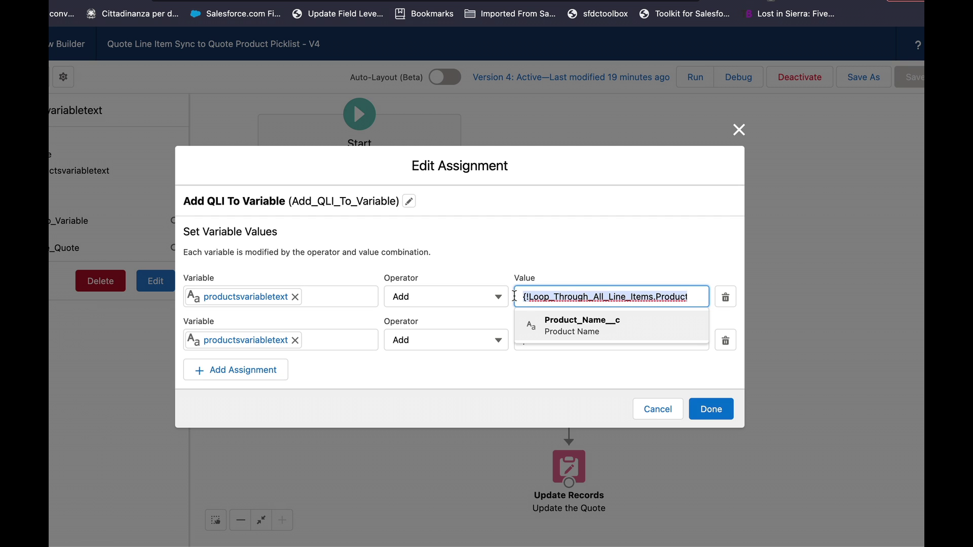
left_click(739, 130)
double_click(660, 348)
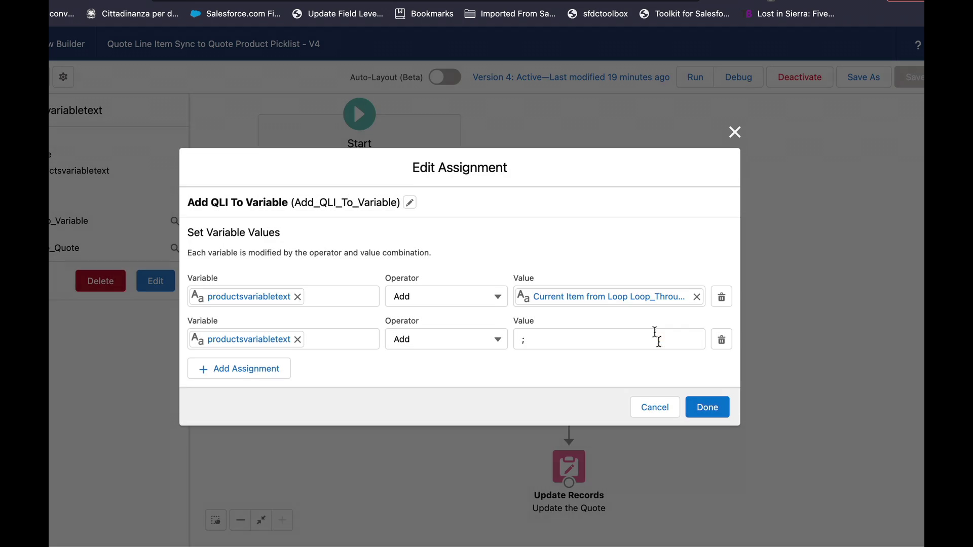
left_click(634, 299)
left_click_drag(662, 297, 694, 297)
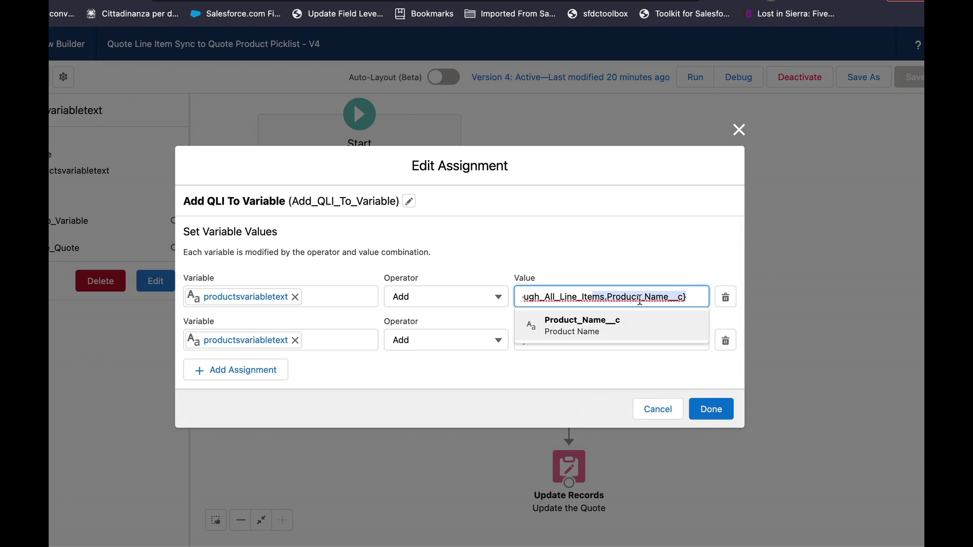
left_click_drag(610, 297, 690, 297)
left_click(691, 297)
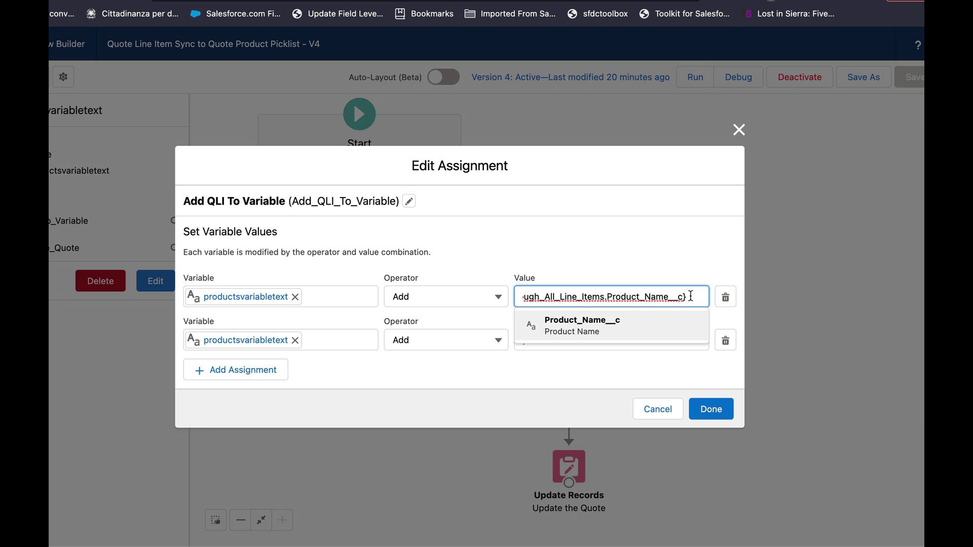
left_click(681, 256)
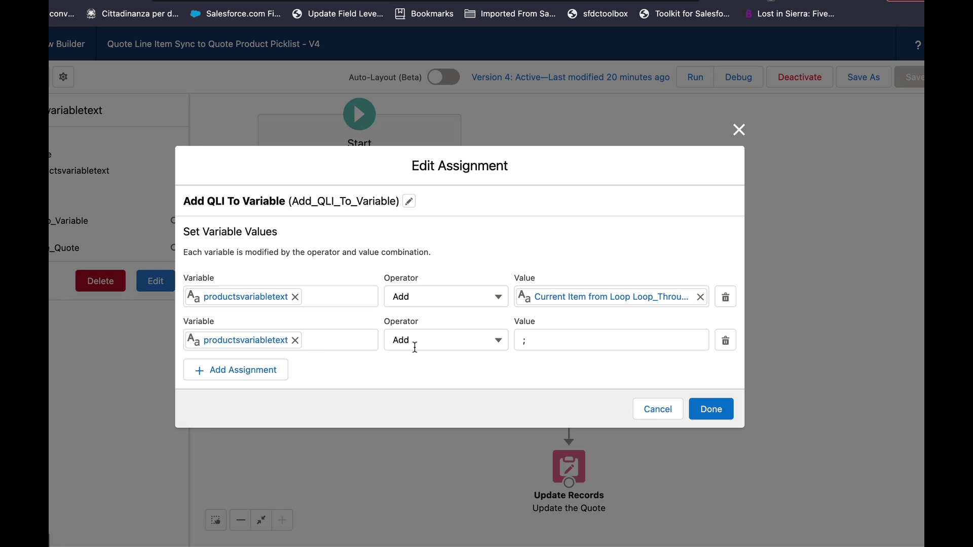
Confirm the second assignment row appends ';' to productsvariabletext
left_click_drag(560, 347, 496, 339)
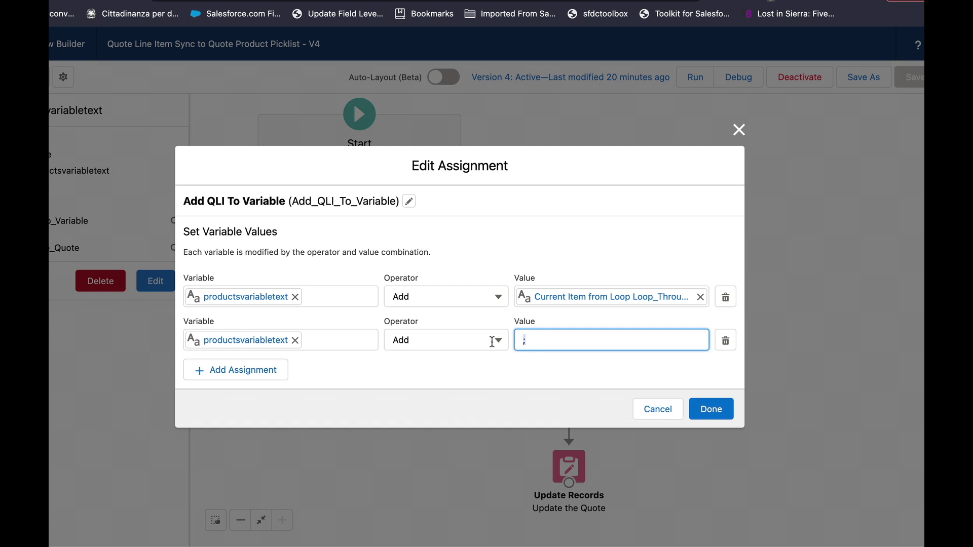
left_click(535, 338)
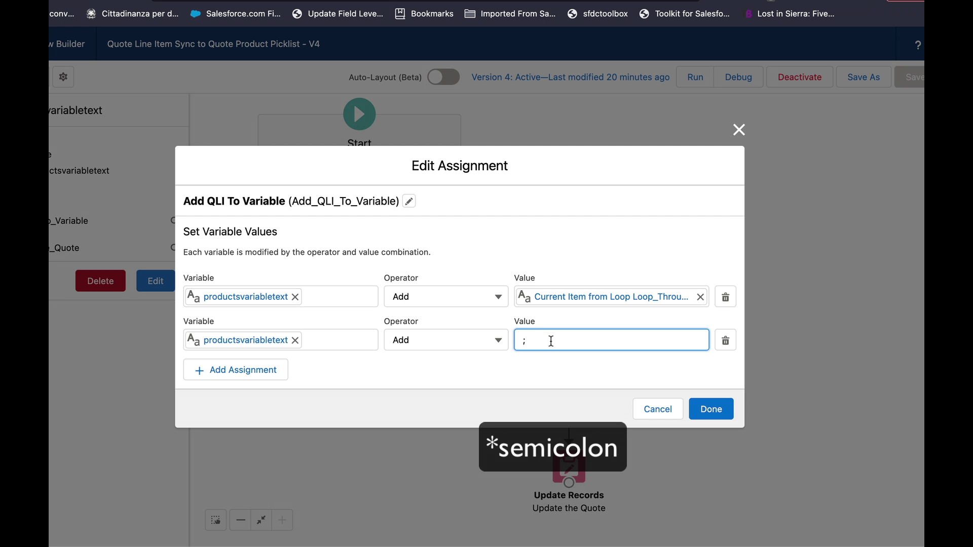
left_click(818, 114)
Back on the canvas, trace the Loop's After Last Item path to Update the Quote records
left_click(739, 131)
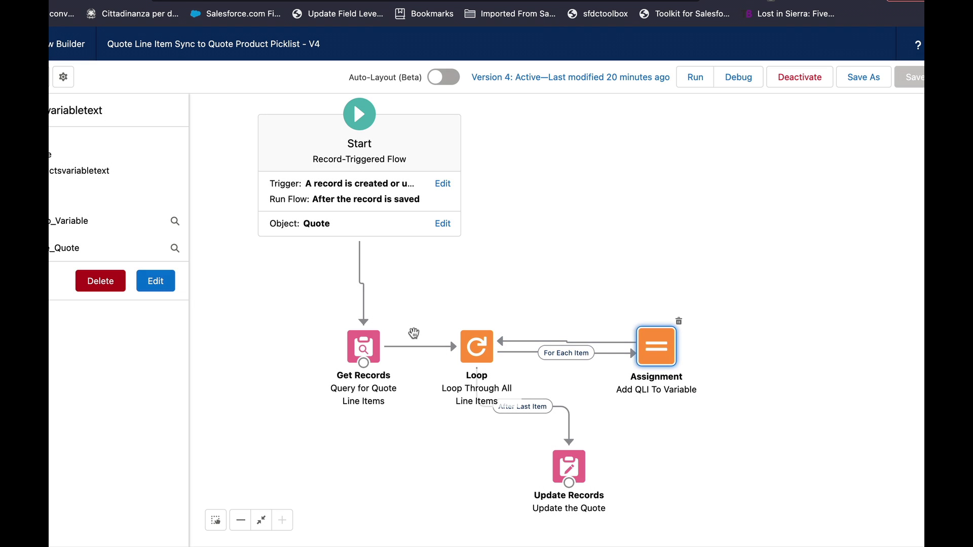
left_click(493, 341)
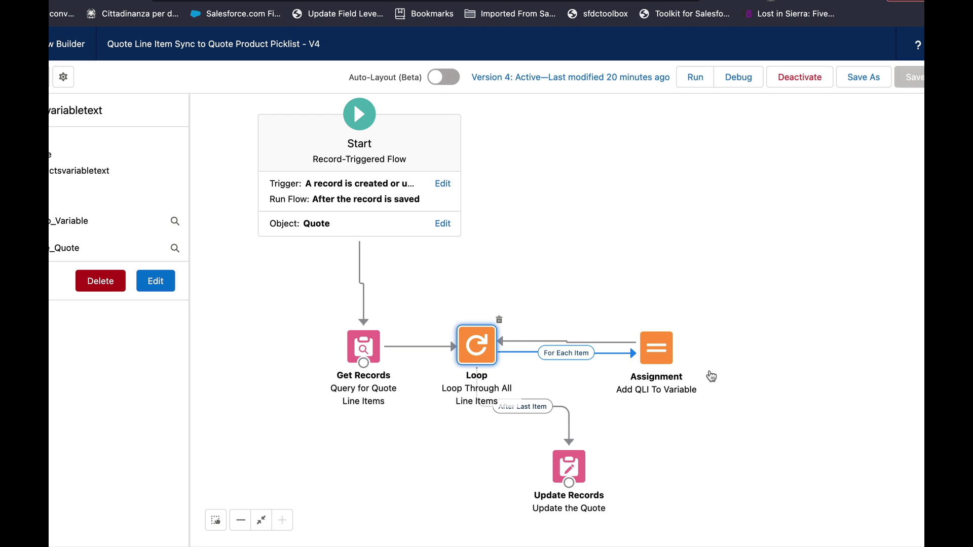
left_click(677, 280)
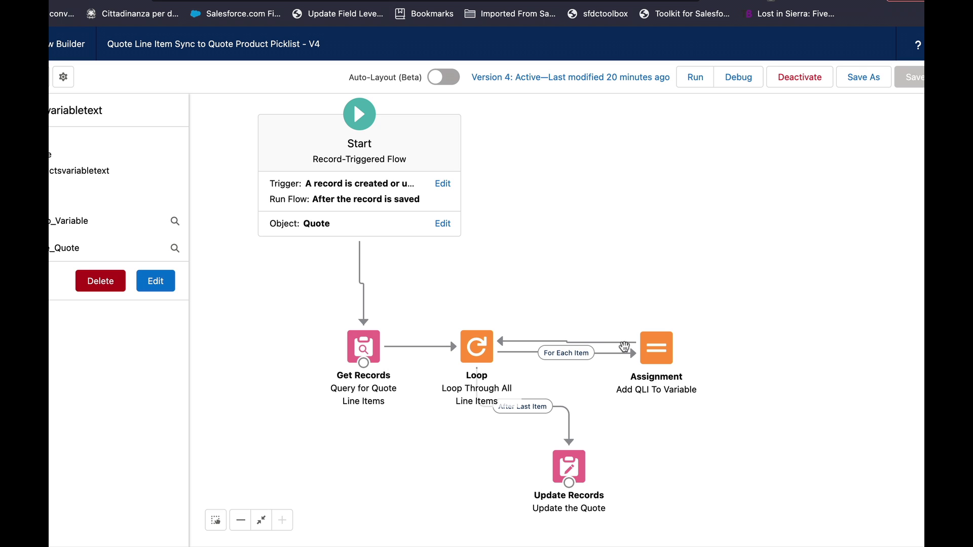
left_click(537, 411)
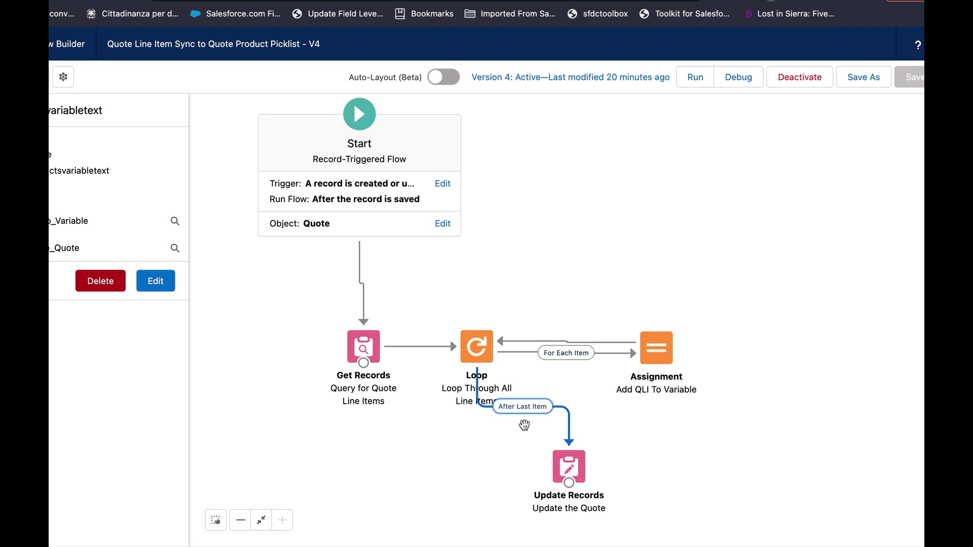
double_click(569, 466)
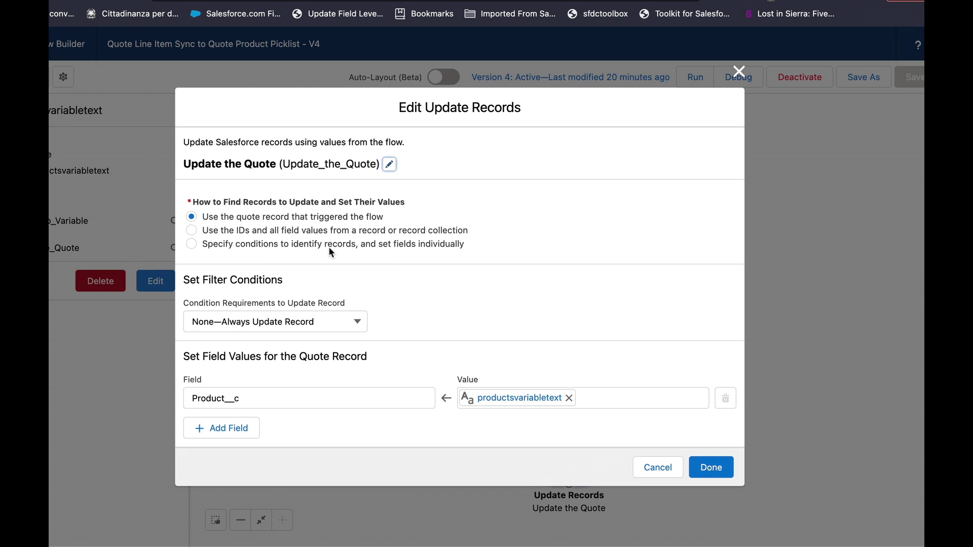
left_click_drag(208, 217, 381, 218)
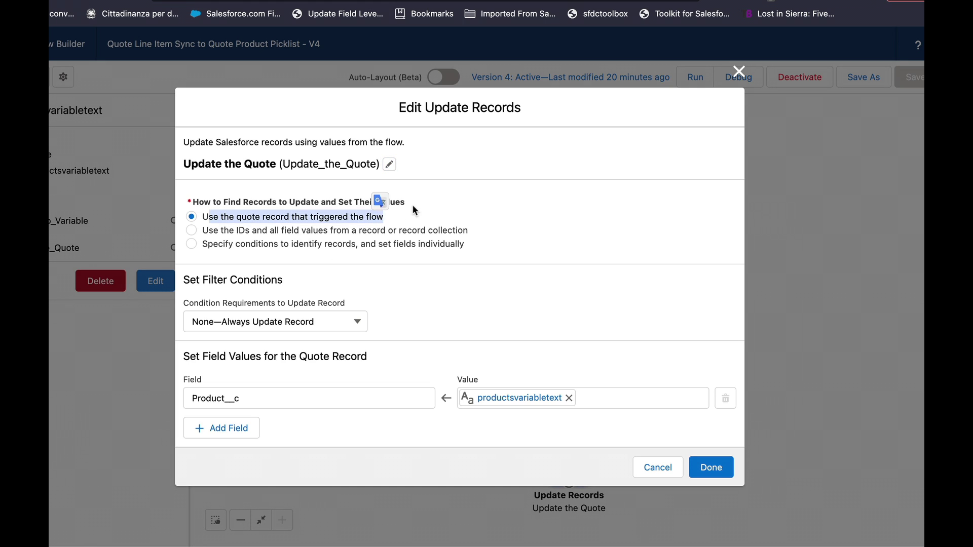
left_click(417, 264)
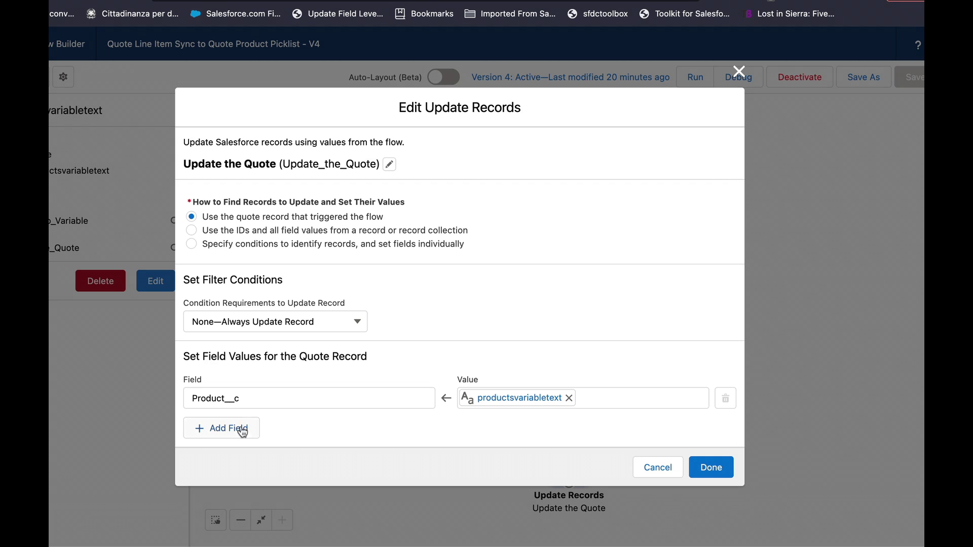
double_click(200, 400)
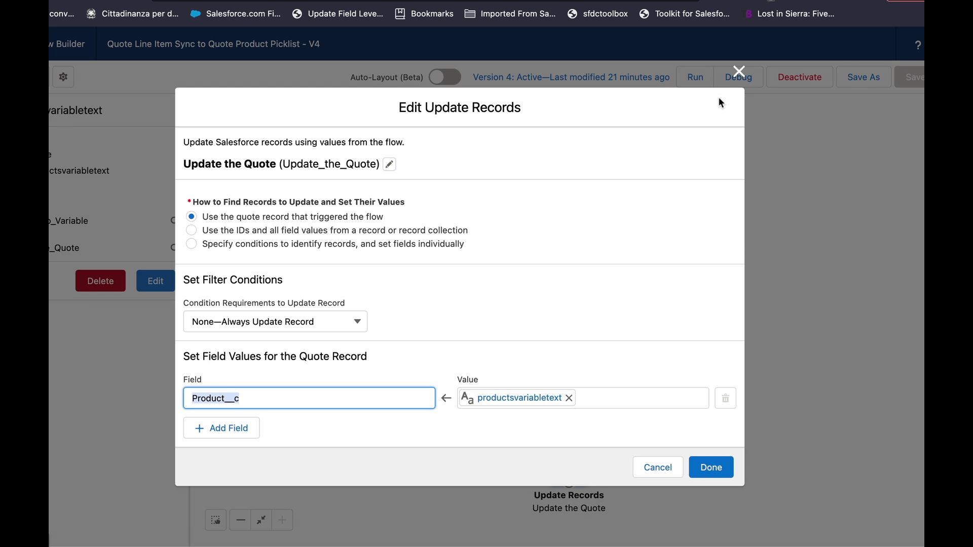
Check the quote's current Product value, then start adding a line item under Quote Line Items
left_click(738, 72)
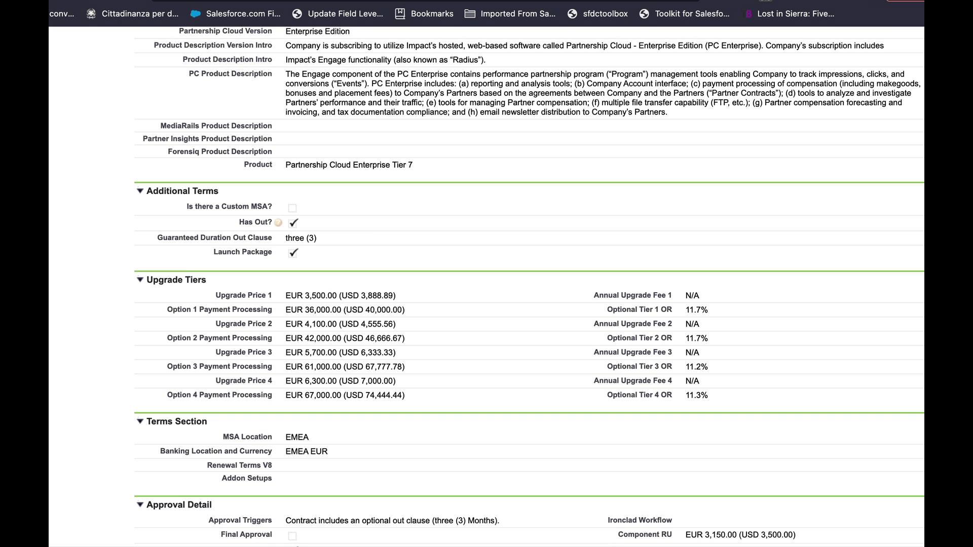
scroll(369, 229, "down", 2)
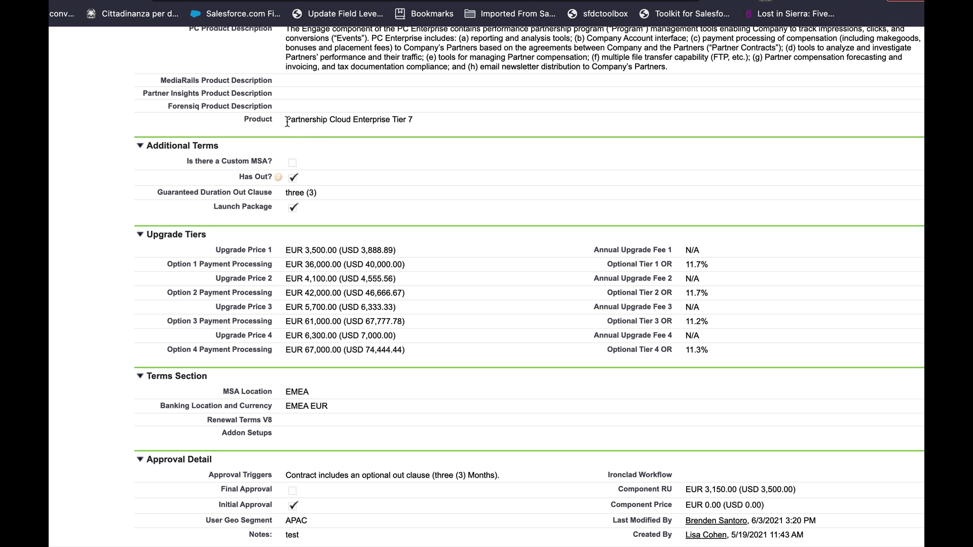
left_click_drag(286, 120, 429, 120)
scroll(375, 105, "up", 5)
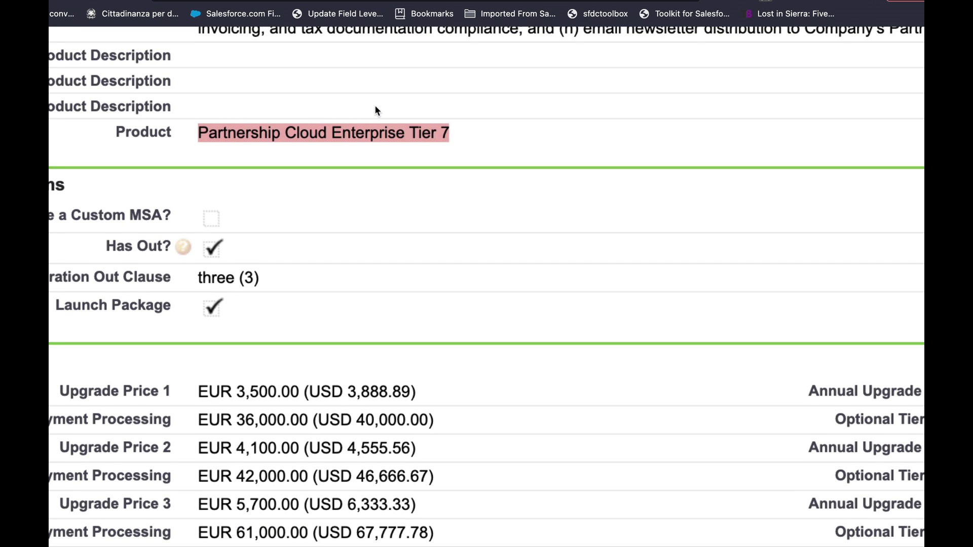
scroll(374, 105, "down", 5)
scroll(351, 196, "down", 7)
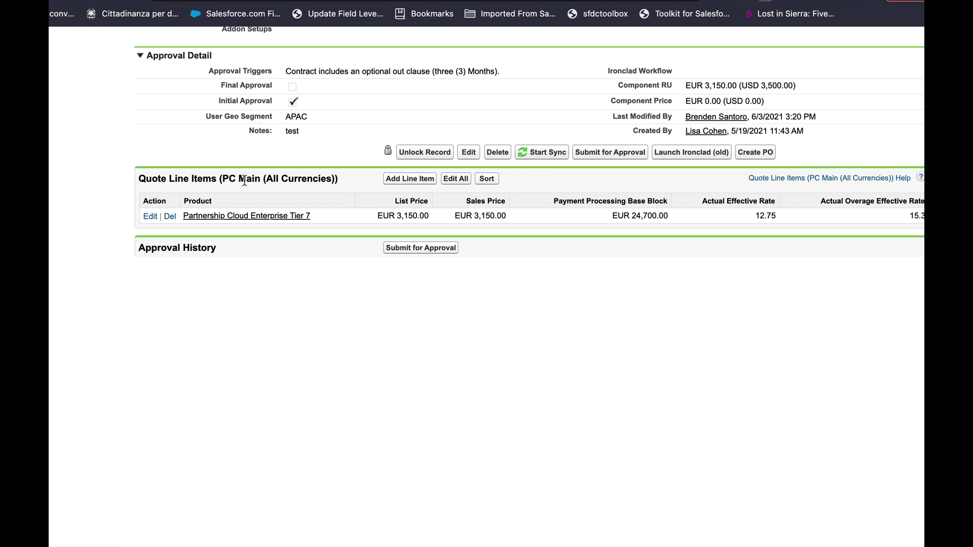
left_click(413, 181)
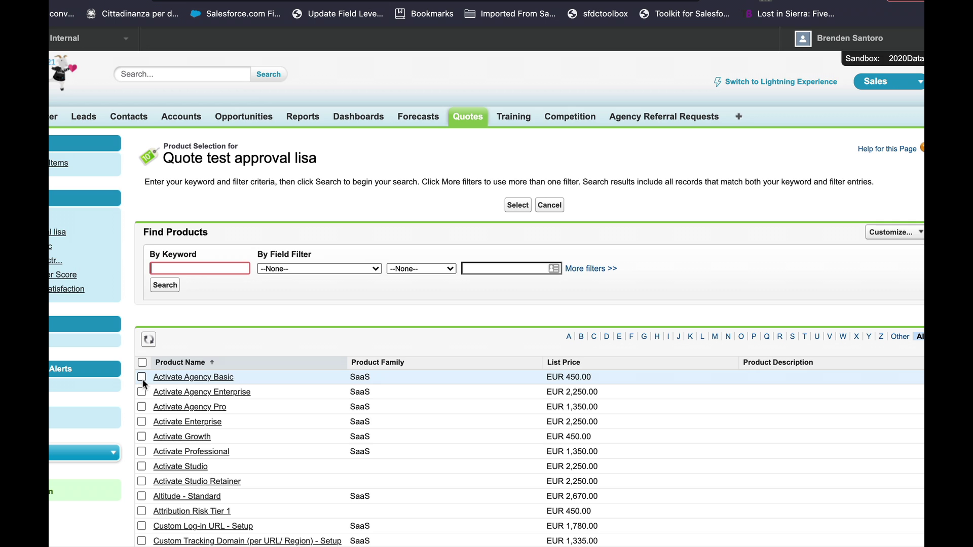
Select Activate Agency Basic, enter quantity 1, and save the new line item
left_click(142, 377)
left_click(517, 204)
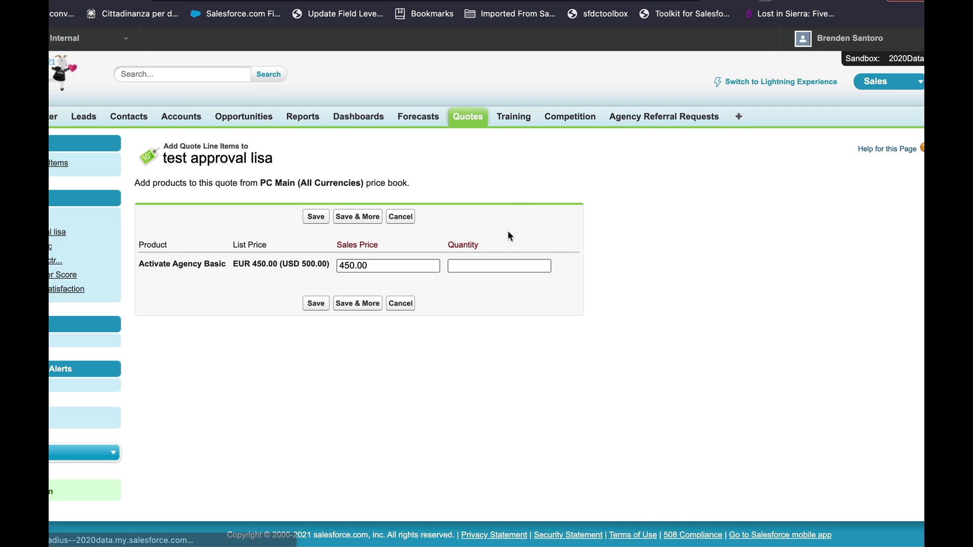
left_click(494, 266)
type("1")
left_click(319, 219)
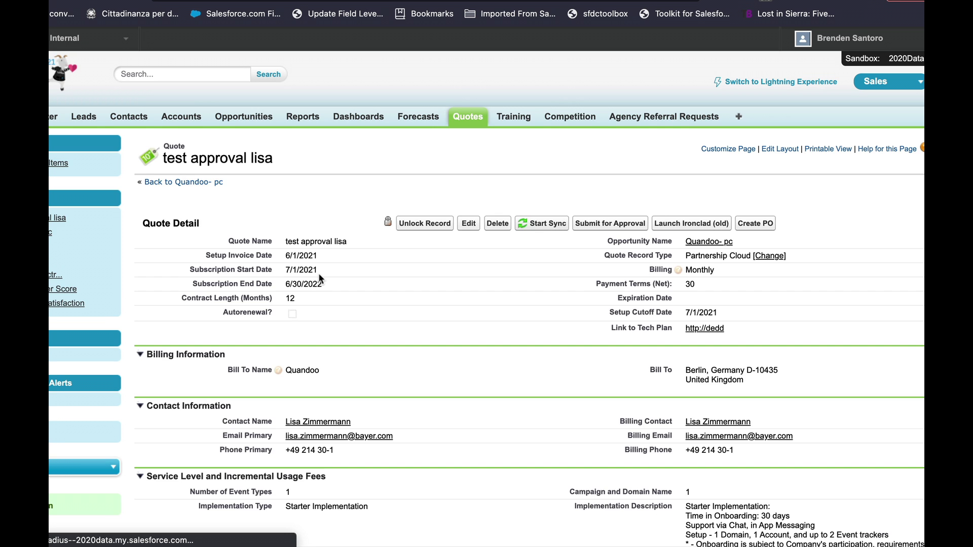
Verify the quote's Product field lists Activate Agency Basic and Partnership Cloud Enterprise Tier 7
scroll(318, 273, "down", 15)
scroll(321, 278, "down", 1)
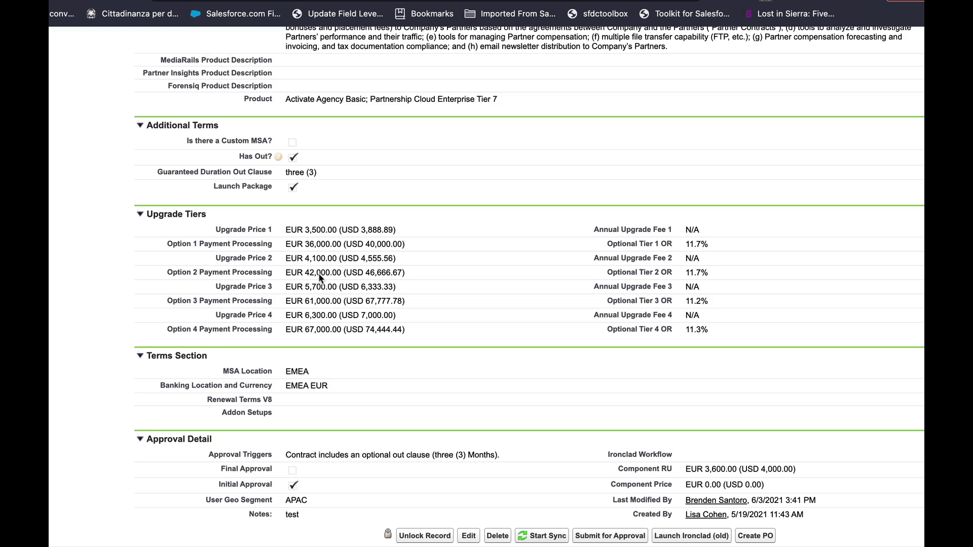
left_click_drag(284, 99, 522, 101)
left_click(450, 99)
scroll(387, 105, "up", 15)
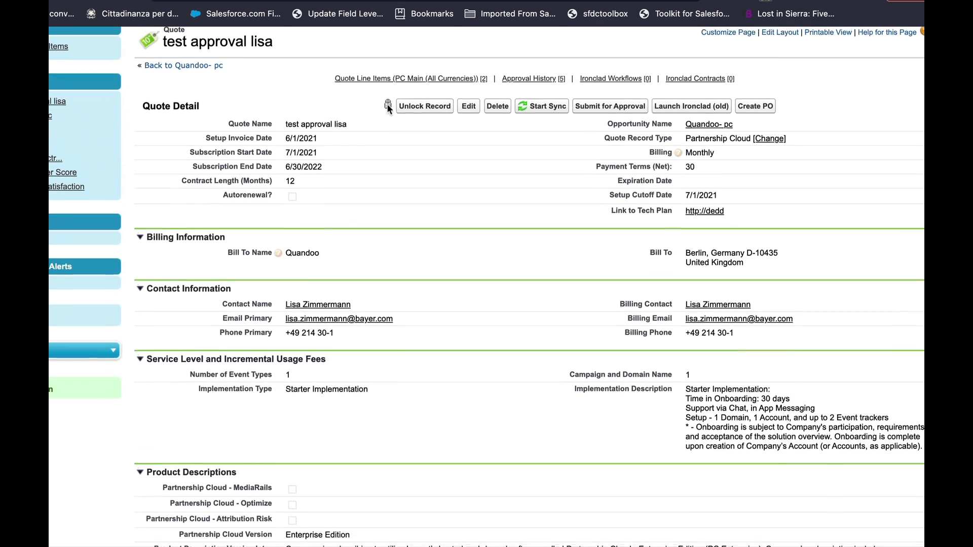
Edit the quote and scroll to the Product multi-select picklist
left_click(468, 106)
scroll(439, 302, "down", 5)
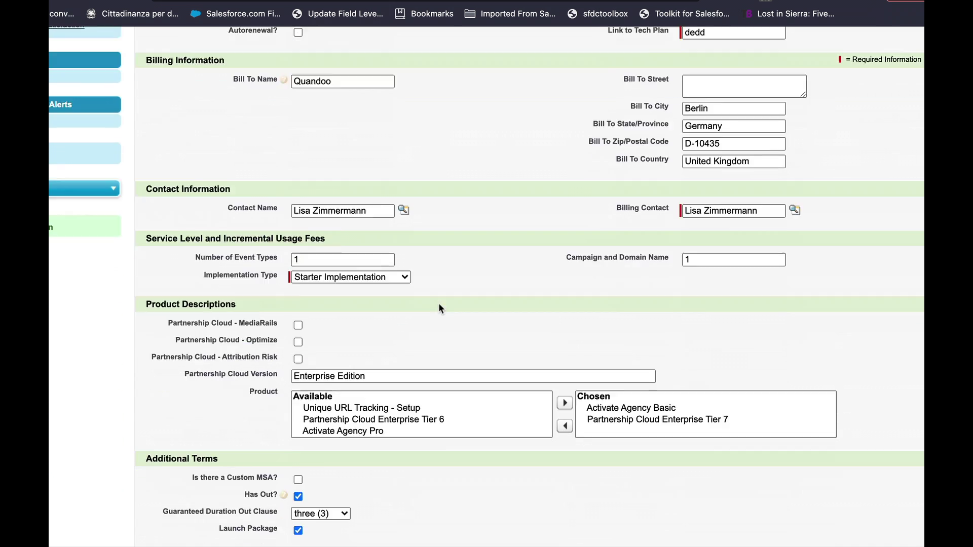
scroll(637, 307, "down", 3)
scroll(637, 306, "up", 5)
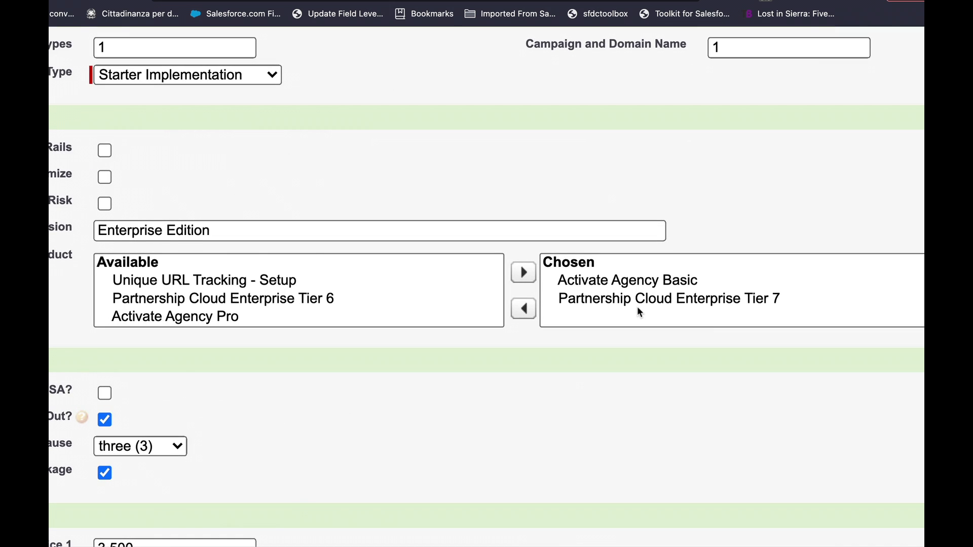
scroll(637, 306, "down", 5)
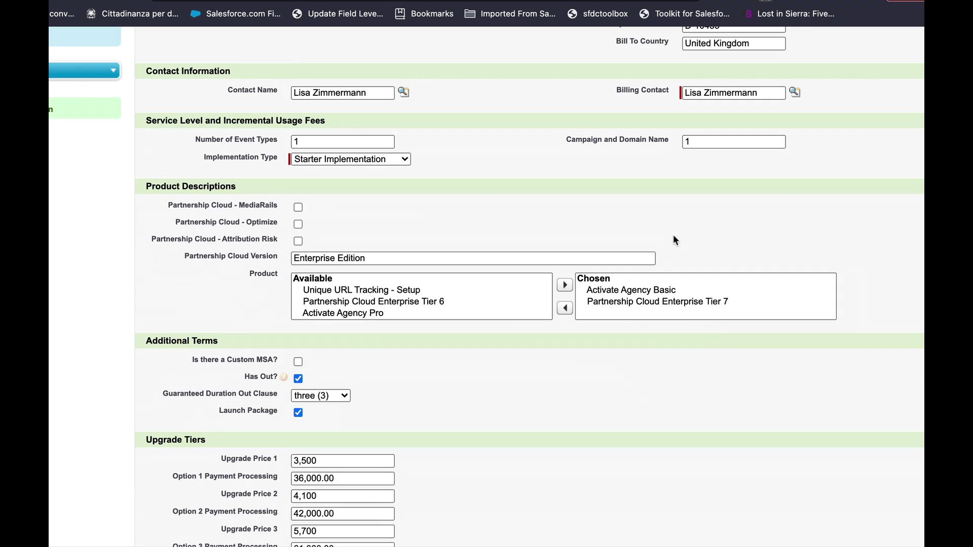